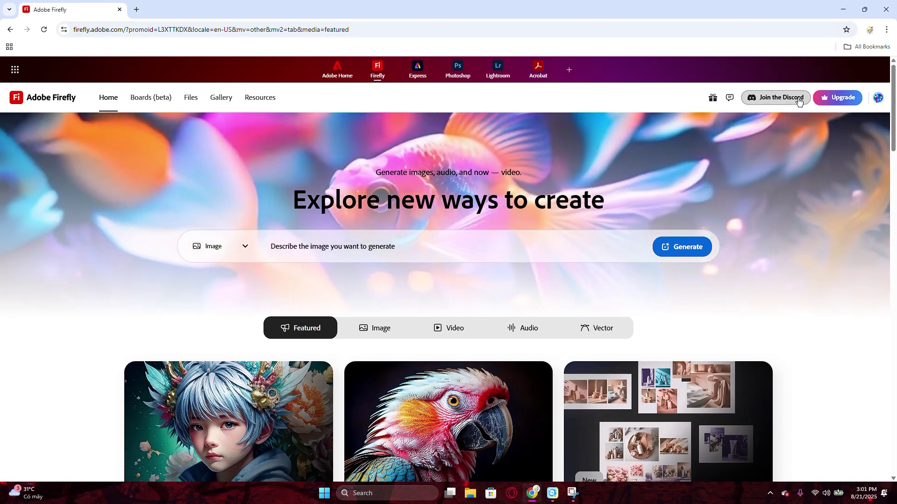
left_click(879, 99)
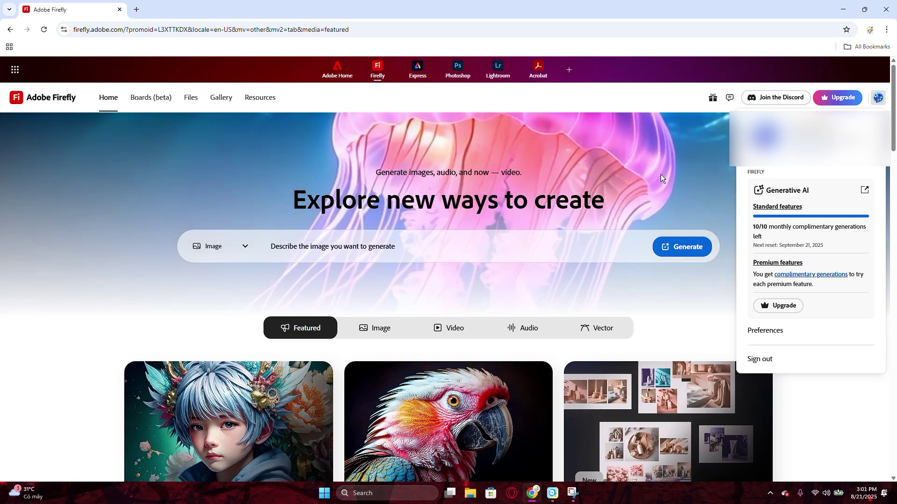
left_click(660, 175)
scroll(514, 206, "down", 2)
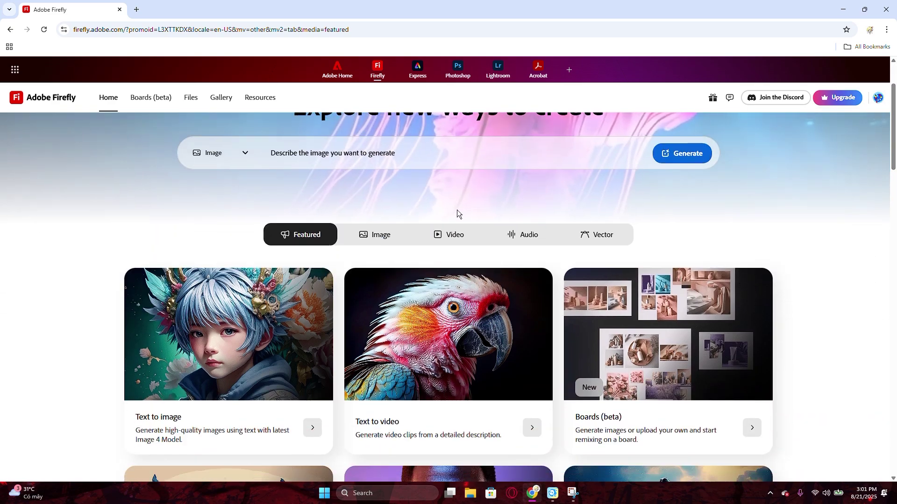
scroll(420, 212, "up", 2)
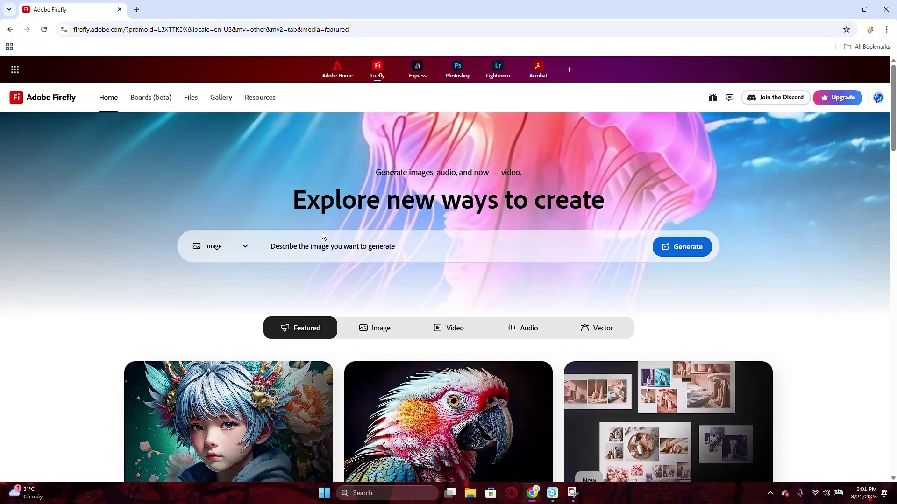
left_click(221, 253)
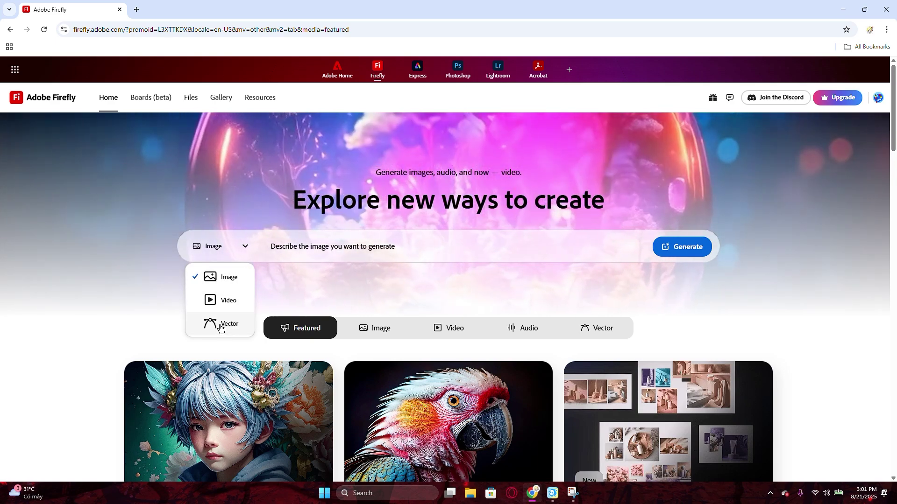
left_click(184, 267)
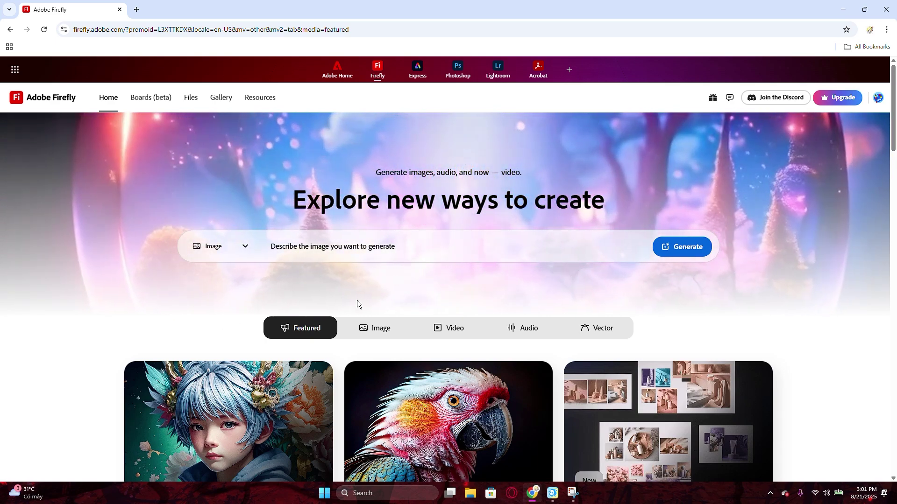
scroll(354, 301, "down", 1)
scroll(345, 299, "down", 2)
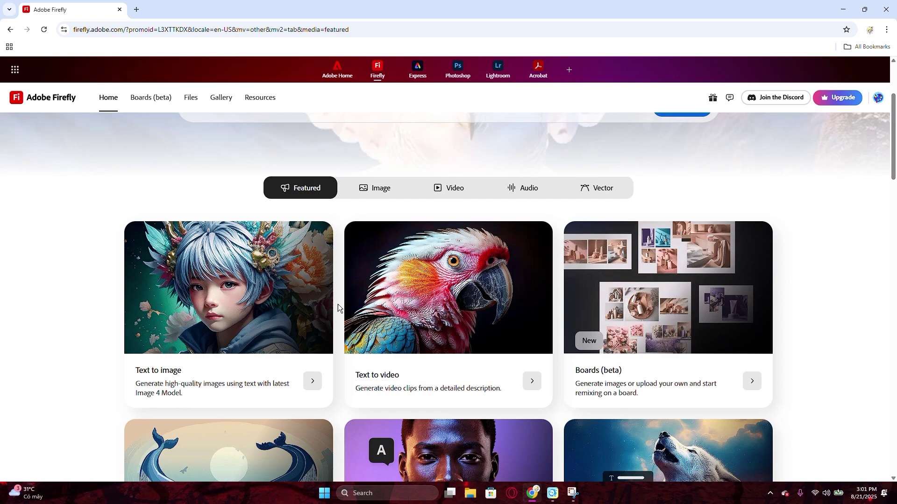
scroll(338, 304, "up", 2)
scroll(296, 312, "down", 1)
scroll(295, 312, "down", 2)
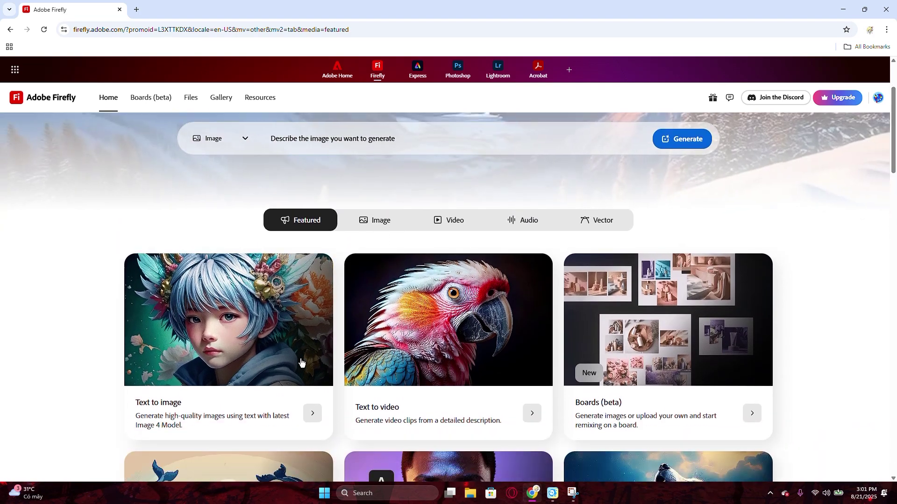
scroll(210, 253, "down", 2)
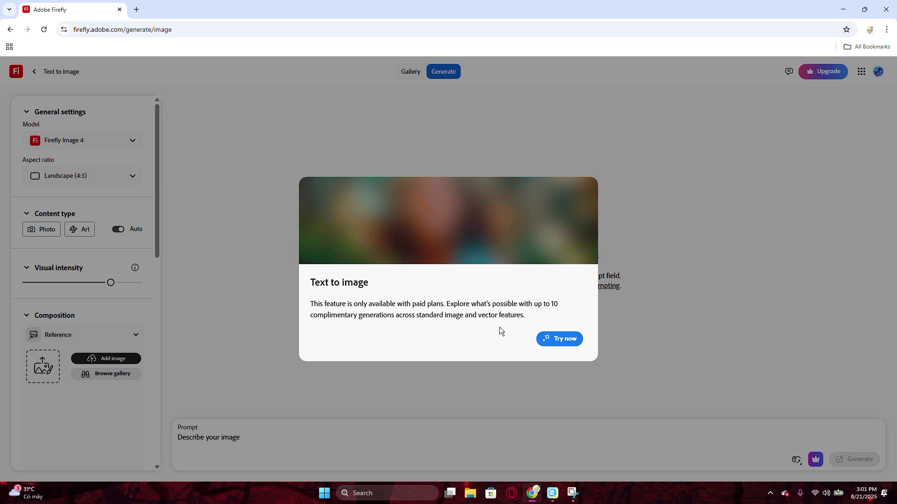
Dismiss the paid-plan notice and the model-settings and prompt-features tips.
left_click(548, 338)
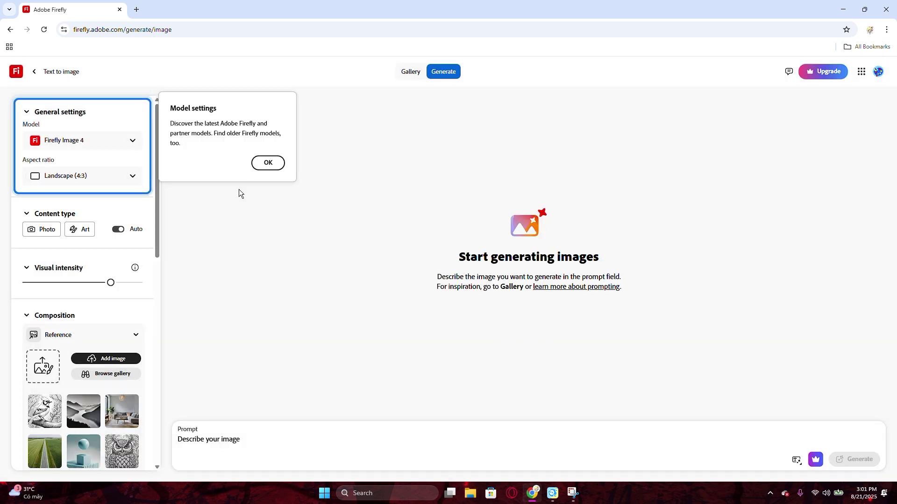
left_click(267, 163)
left_click(837, 425)
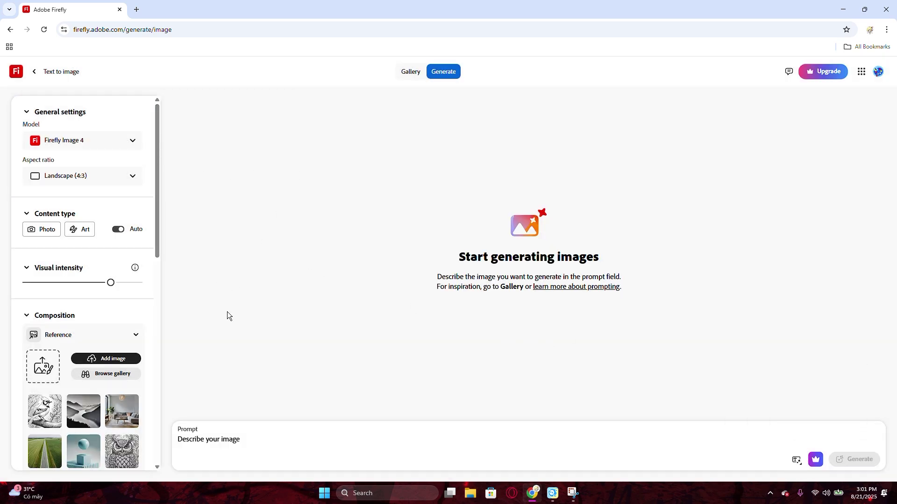
Type the prompt 'Make an image about a cat copying Spider Man which is staying in the middle of two buildings.'.
left_click(267, 440)
type("Make an image ò")
key("BackSpace")
key("BackSpace")
type("about a ")
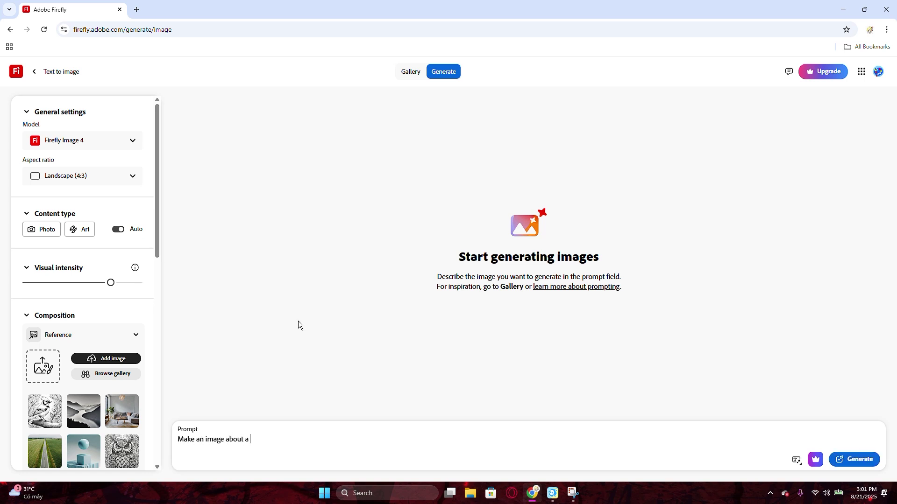
type("cat copying Spider Man which is staying in the middle of the 2")
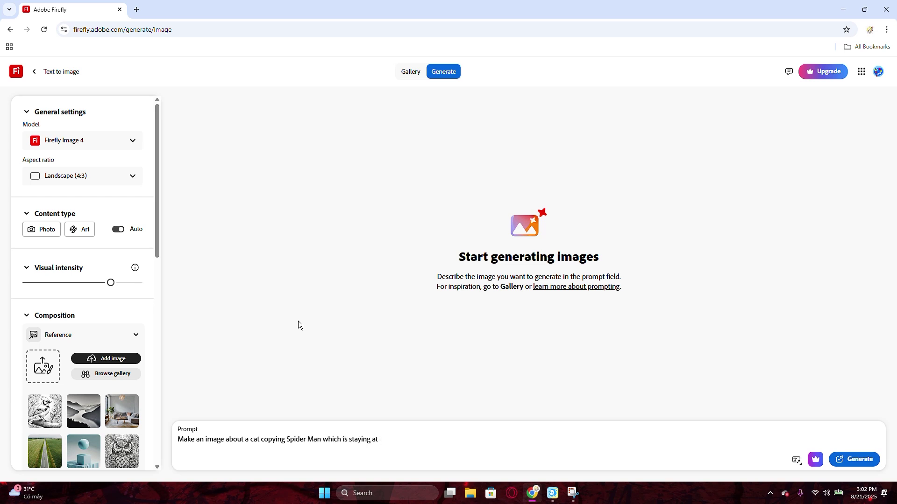
key("BackSpace")
type("two buildings.")
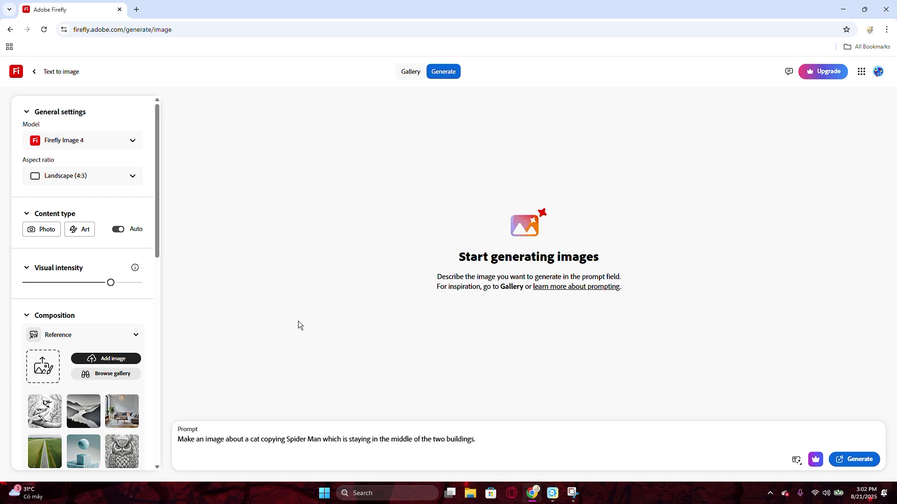
type(" The cat is yellow, and")
Change 'copying' to 'cosplaying' and end the prompt with 'The cat is yellow, and its eyes are blue.'.
double_click(273, 439)
type("cosplaying")
key("ctrl+a")
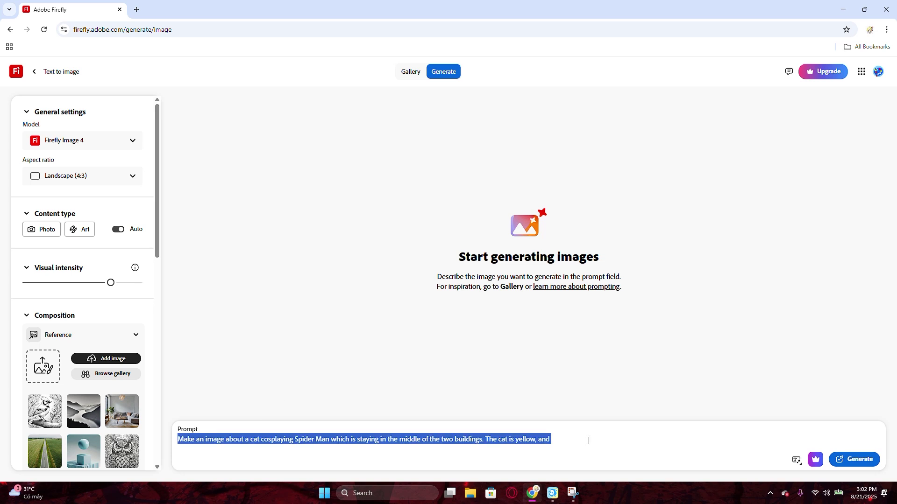
left_click(588, 441)
type("its eyes are blue.")
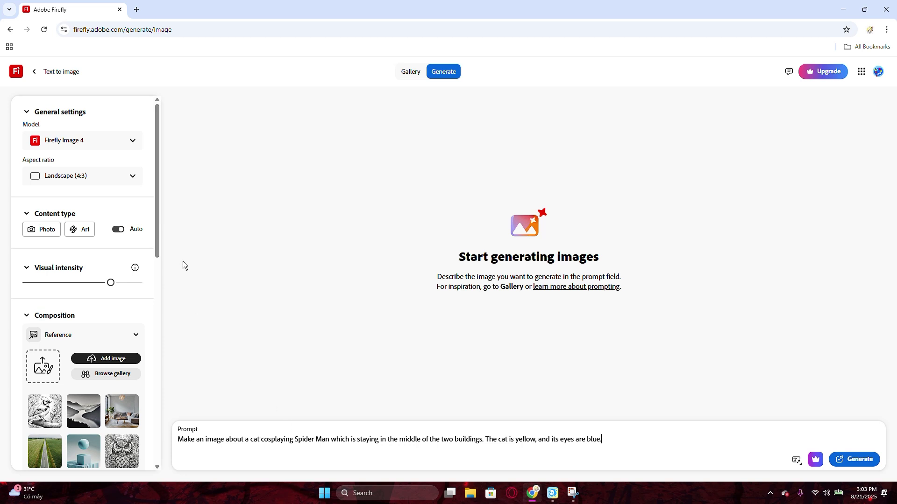
Keep the Firefly Image 4 model and set the aspect ratio to Square (1:1).
left_click(132, 146)
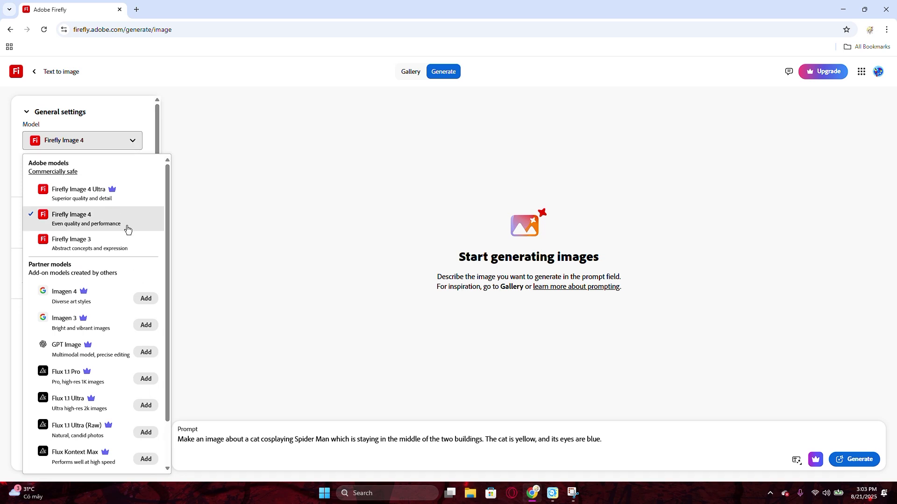
scroll(130, 253, "down", 1)
scroll(140, 303, "up", 1)
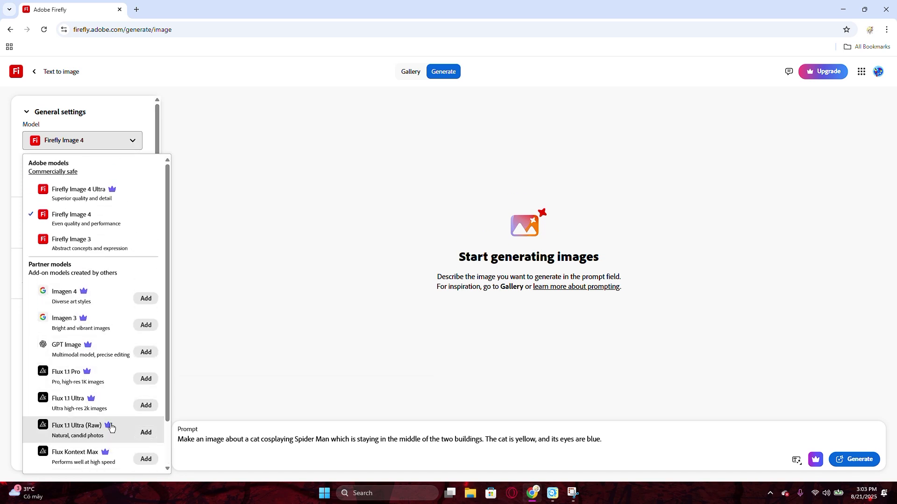
scroll(106, 374, "down", 1)
scroll(114, 354, "up", 1)
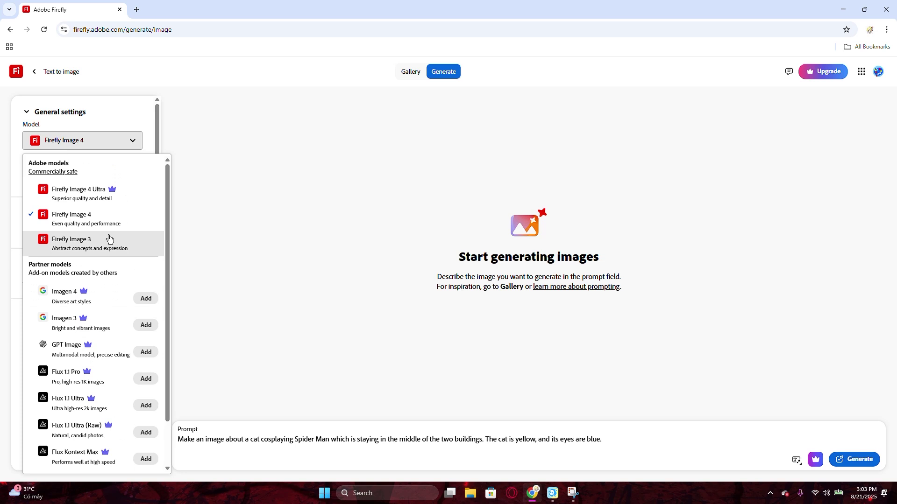
left_click(119, 216)
left_click(106, 182)
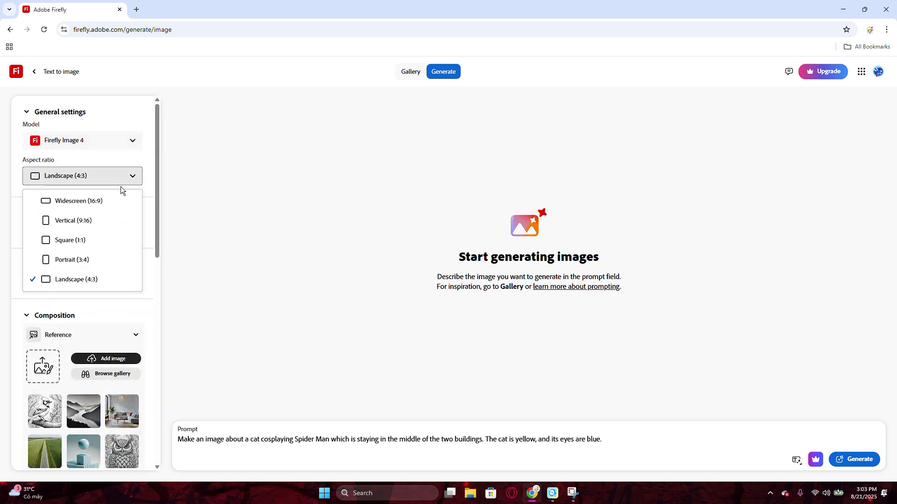
left_click(93, 241)
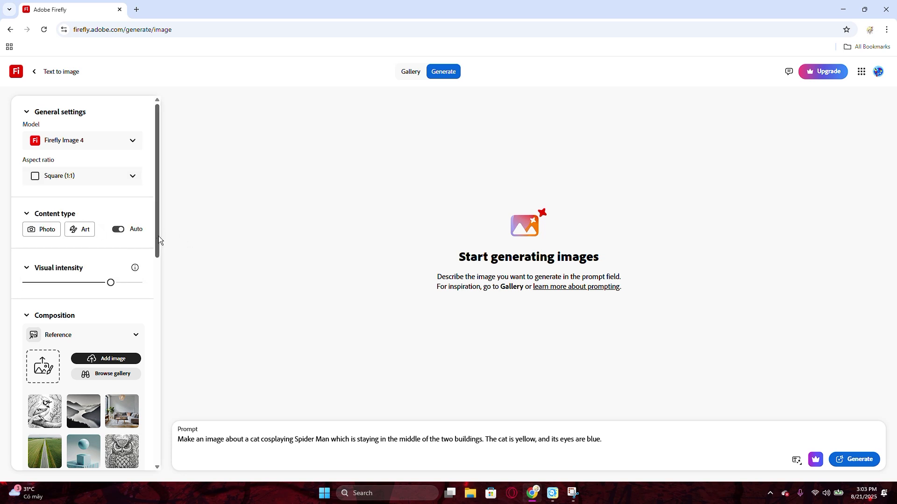
Apply and remove the Flat design effect, leaving colour, tone and lighting unchanged.
mouse_move(135, 267)
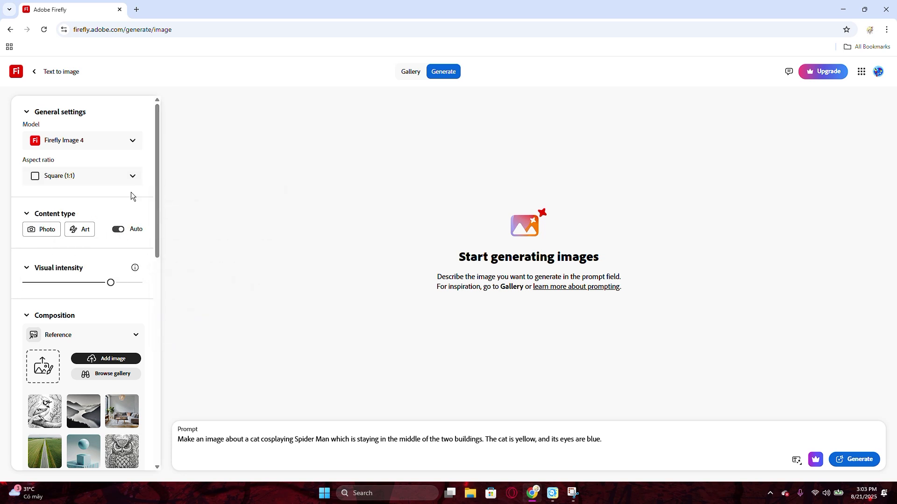
left_click_drag(155, 186, 150, 394)
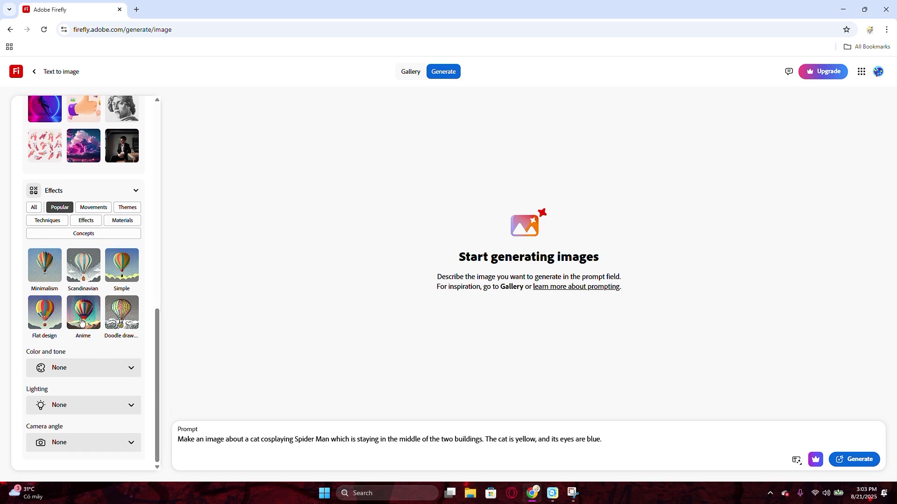
left_click(45, 317)
left_click(45, 316)
left_click(114, 373)
left_click(112, 372)
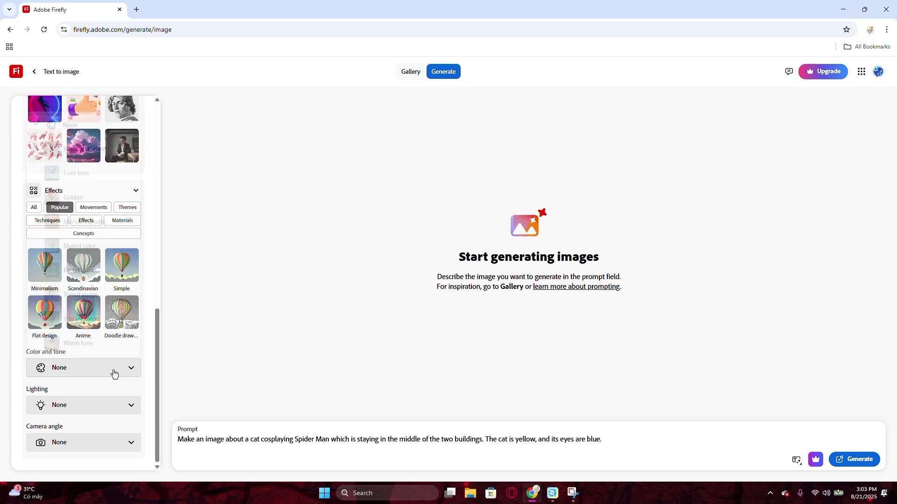
left_click(114, 404)
left_click(114, 406)
Set the camera angle to Closeup.
left_click(102, 443)
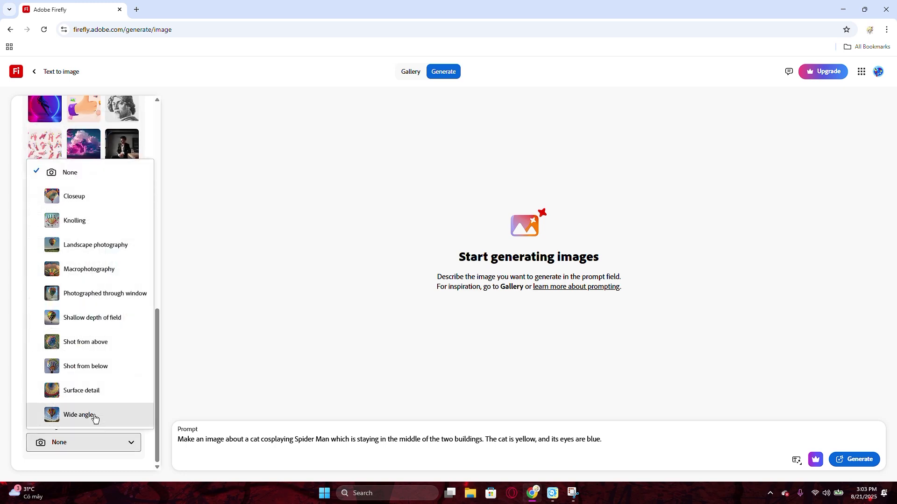
left_click(96, 197)
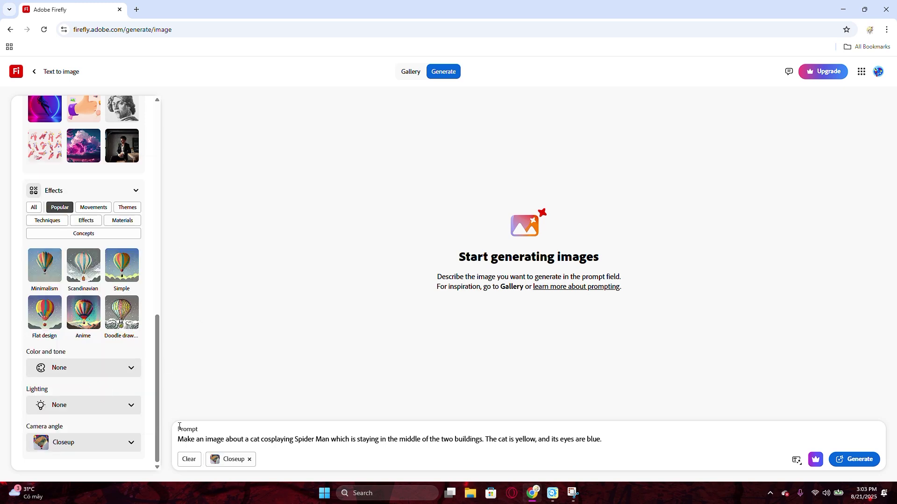
scroll(138, 390, "up", 5)
scroll(175, 338, "up", 6)
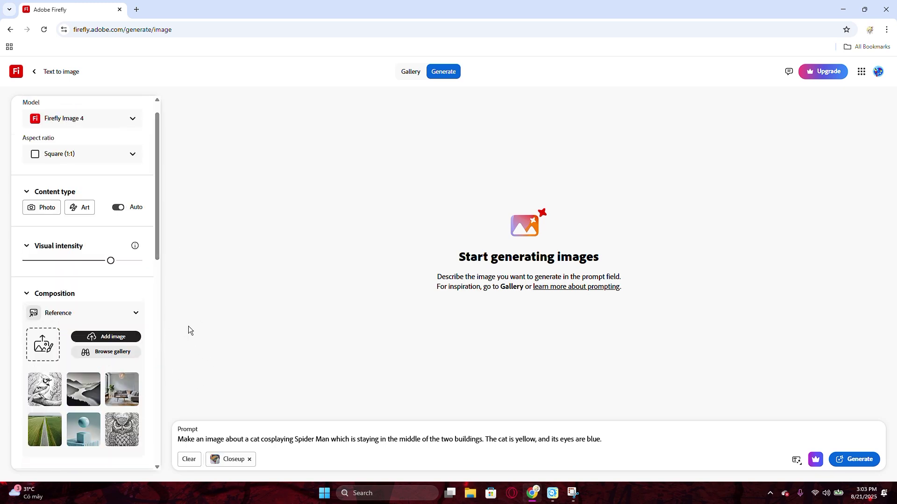
Generate four images from the cat prompt and open the first one enlarged.
left_click(868, 462)
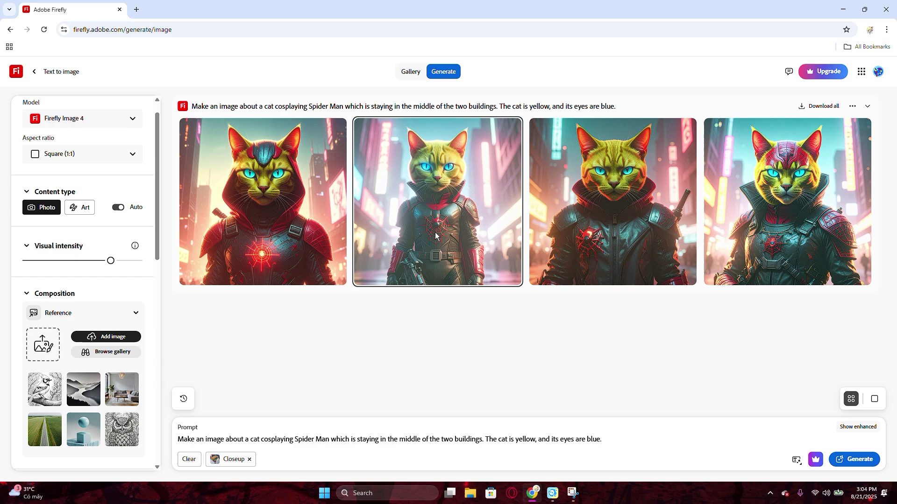
mouse_move(418, 227)
left_click(284, 223)
Browse the second and third cat images enlarged, then close the viewer and open the results' options menu.
key("Escape")
left_click(498, 200)
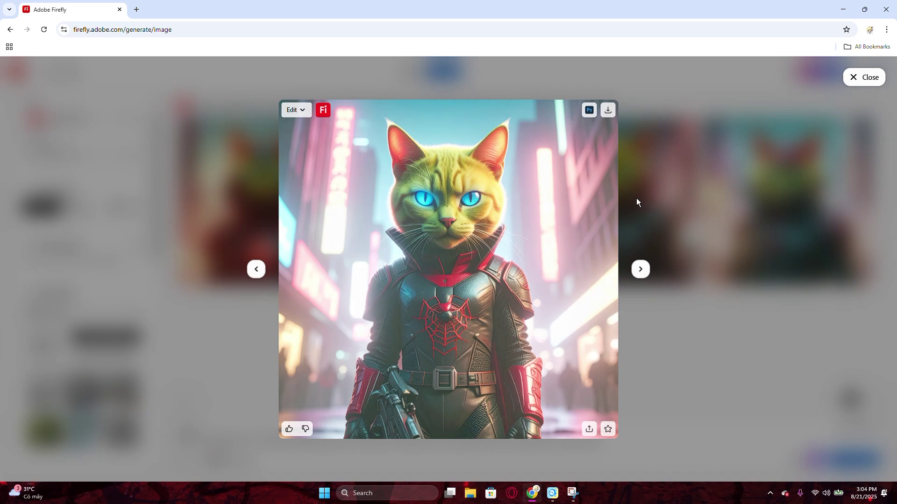
key("Right")
key("Escape")
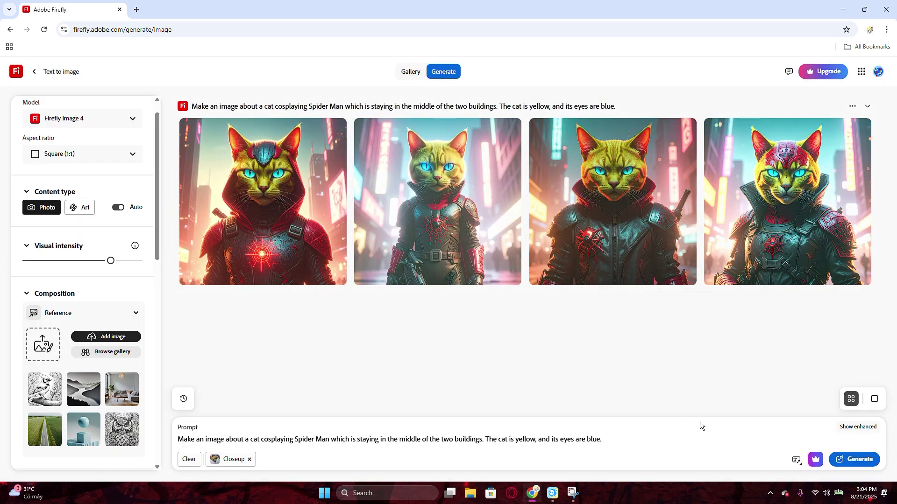
left_click(854, 107)
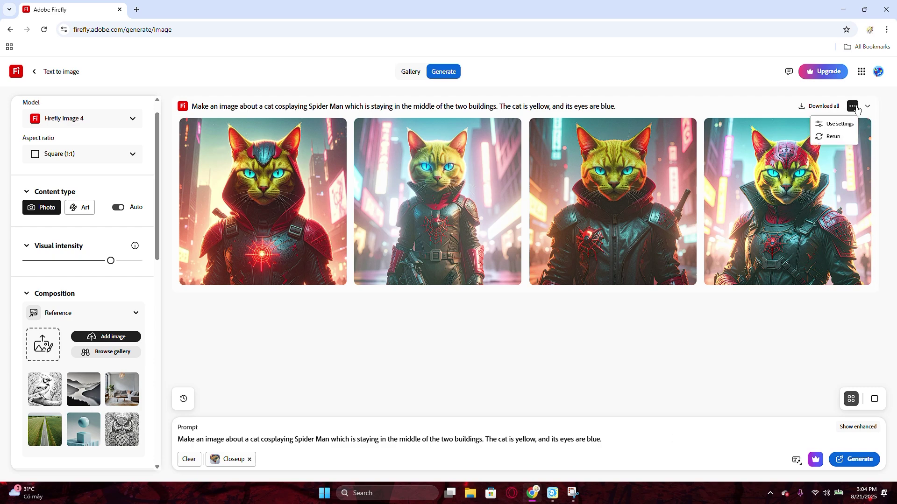
Rerun the same prompt to produce four new cat images.
left_click(830, 137)
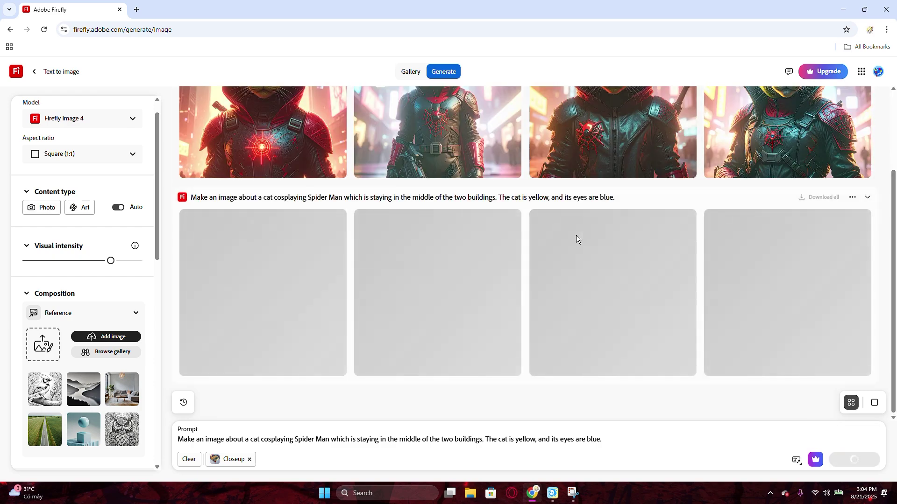
scroll(465, 238, "up", 2)
scroll(425, 281, "down", 2)
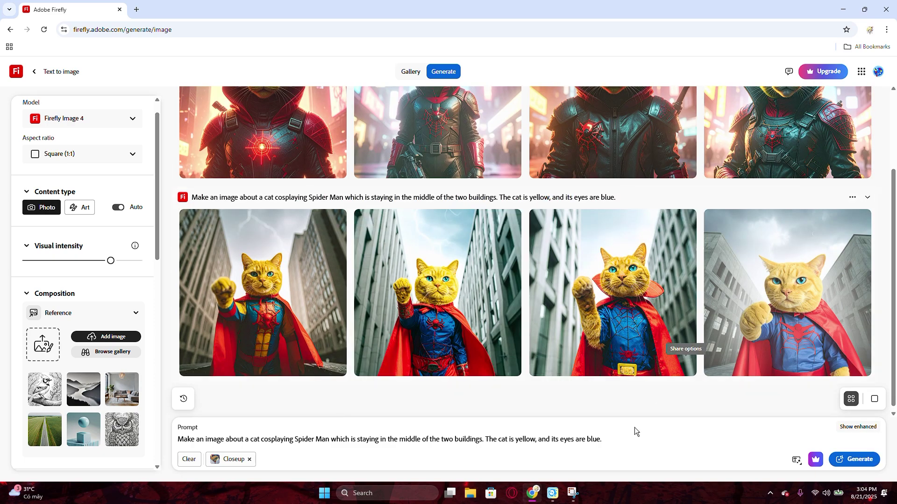
Download the fourth new cat image as a JPG from the enlarged view.
left_click(798, 278)
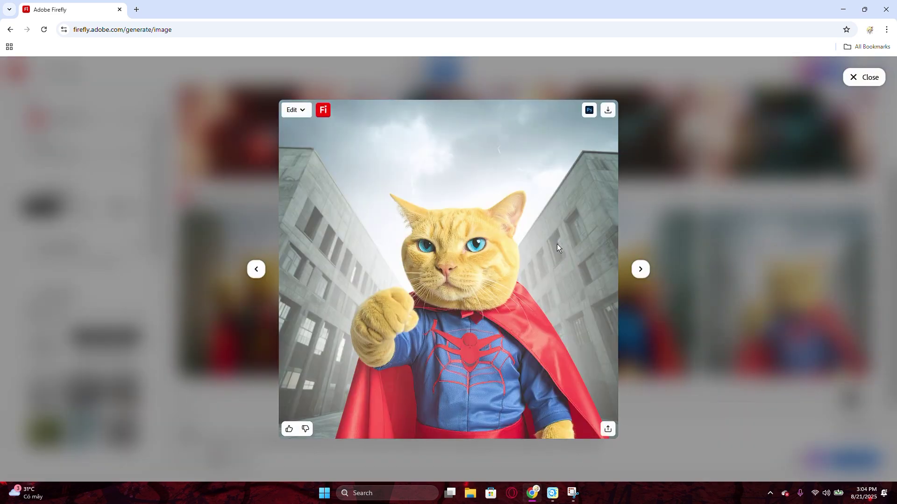
left_click(607, 111)
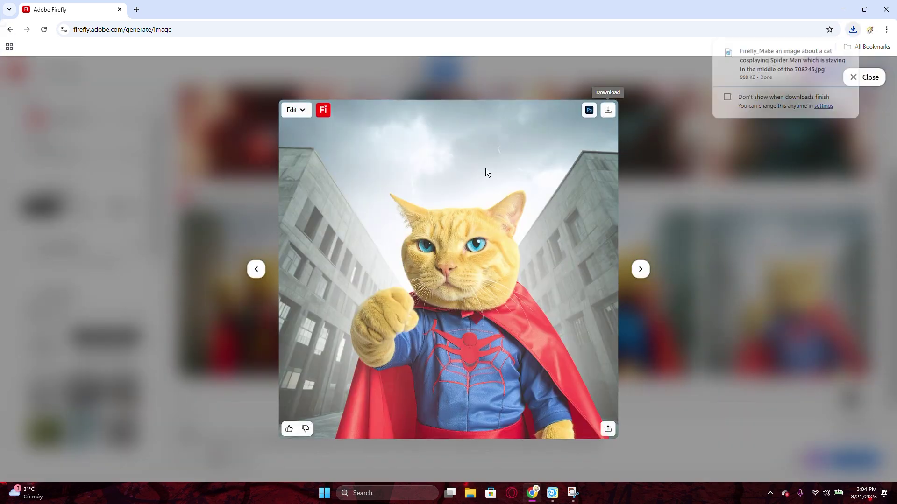
left_click(734, 189)
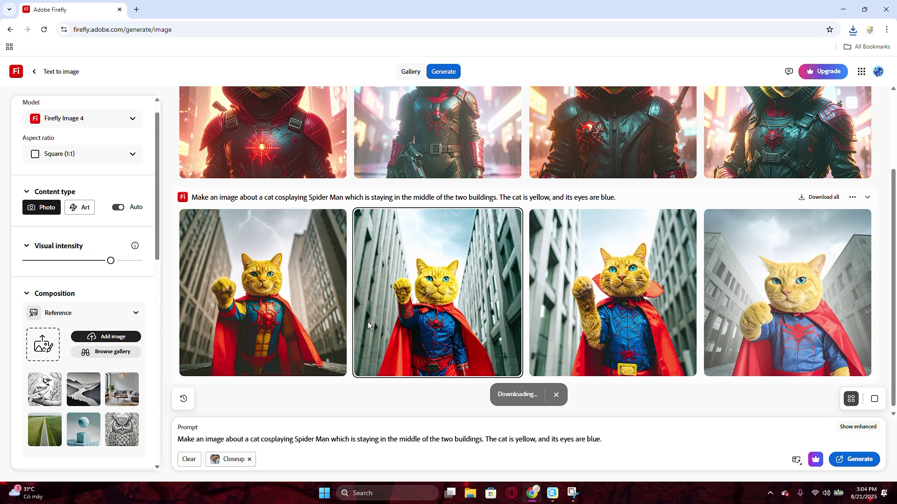
scroll(350, 292, "up", 2)
scroll(350, 293, "up", 1)
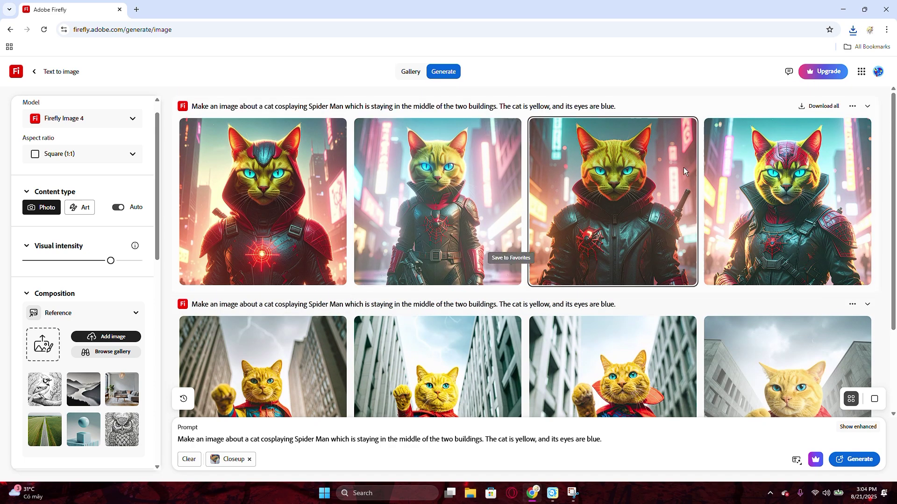
Check the remaining monthly generation credits in the account panel.
left_click(878, 73)
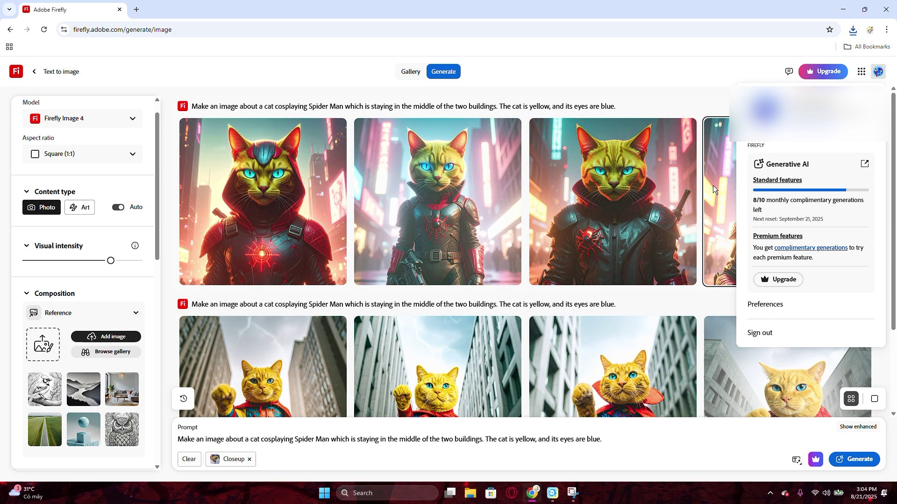
scroll(748, 220, "down", 3)
scroll(790, 252, "up", 3)
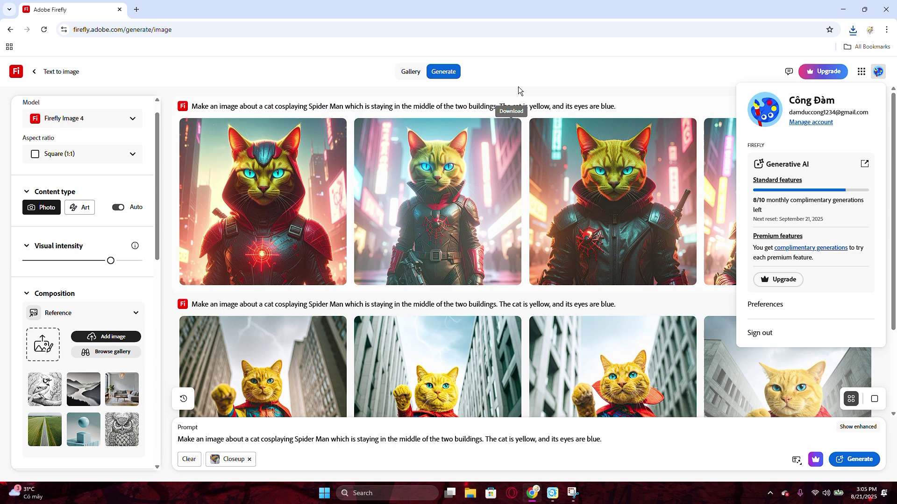
left_click(665, 77)
Review the subscription plans, then view the second set's fourth cat image enlarged.
left_click(820, 73)
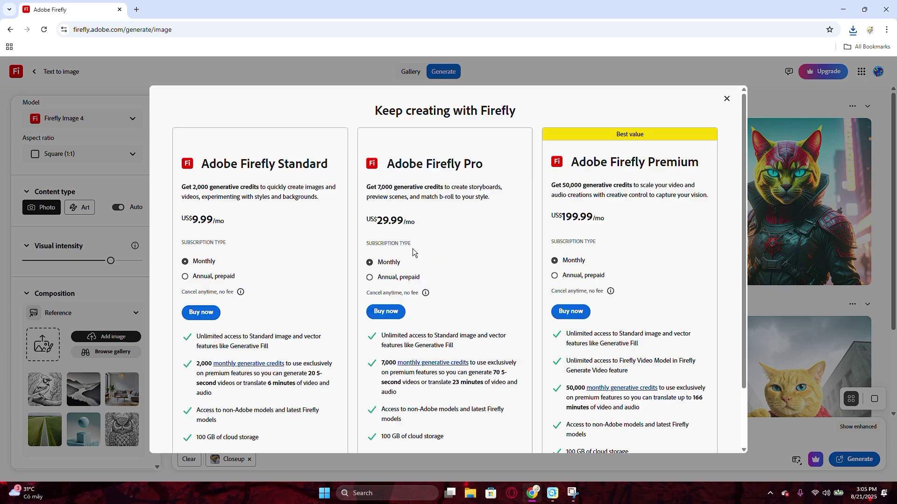
scroll(203, 323, "down", 1)
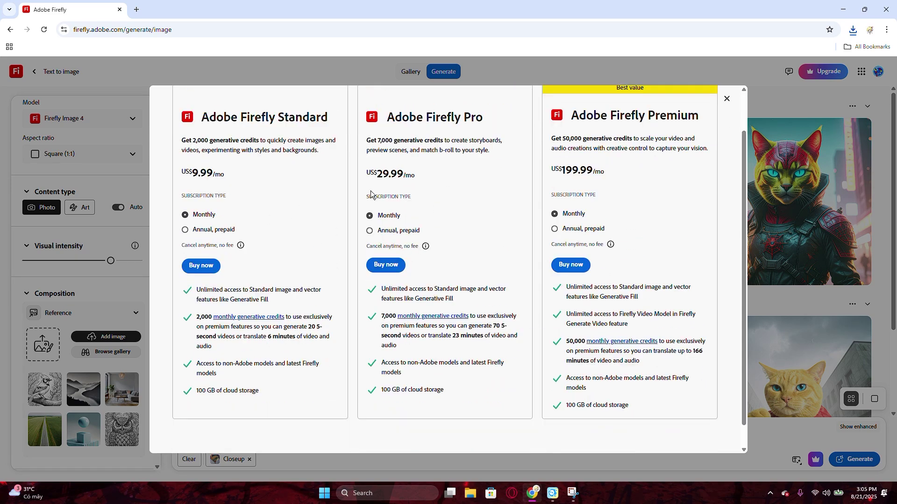
scroll(273, 237, "up", 1)
key("Escape")
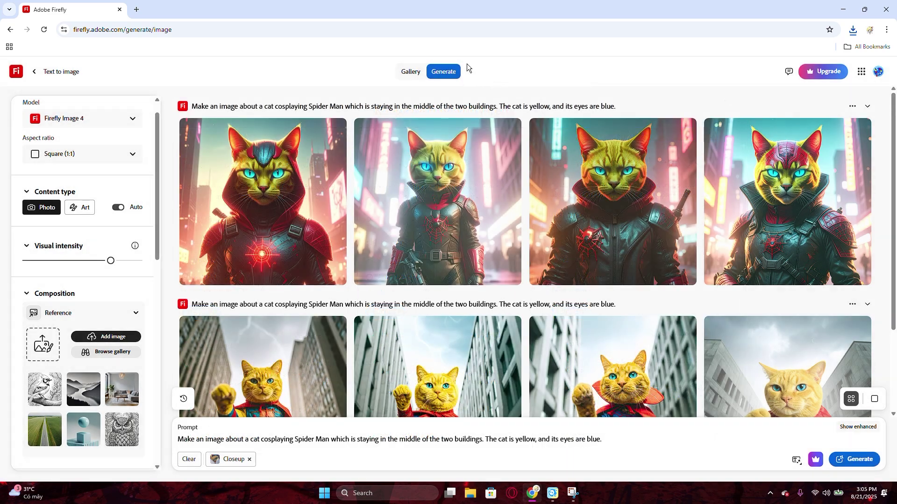
scroll(708, 291, "down", 2)
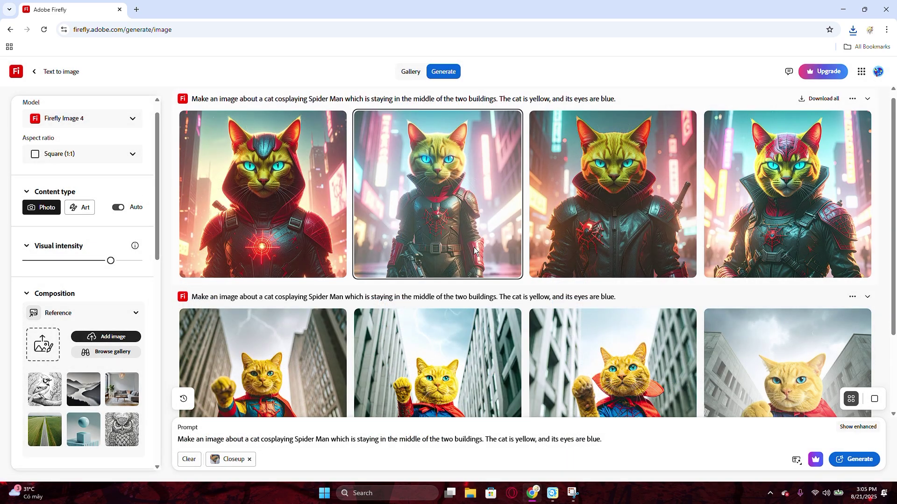
left_click(752, 286)
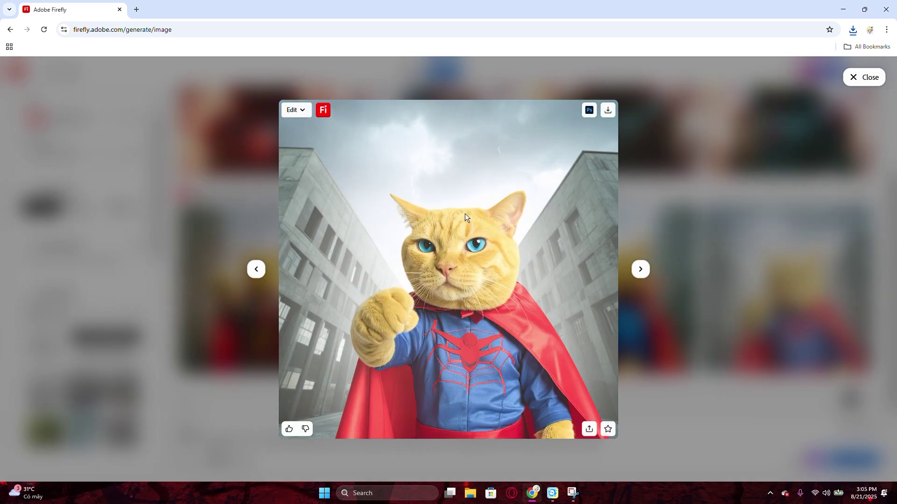